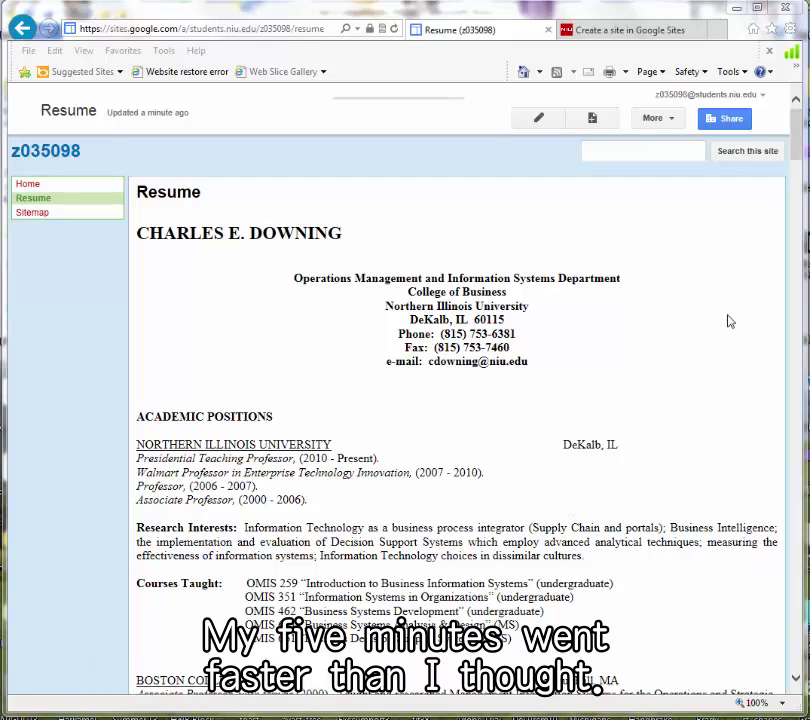
# Go back to the page-creation form and create the page named Resume.
pyautogui.moveTo(797, 133); pyautogui.dragTo(793, 233)
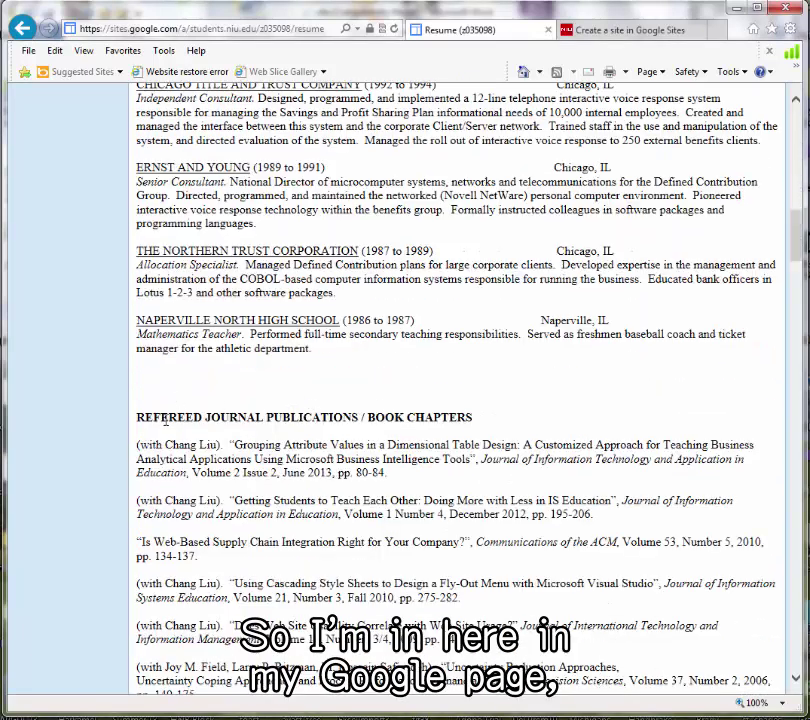
pyautogui.moveTo(138, 416); pyautogui.dragTo(752, 487)
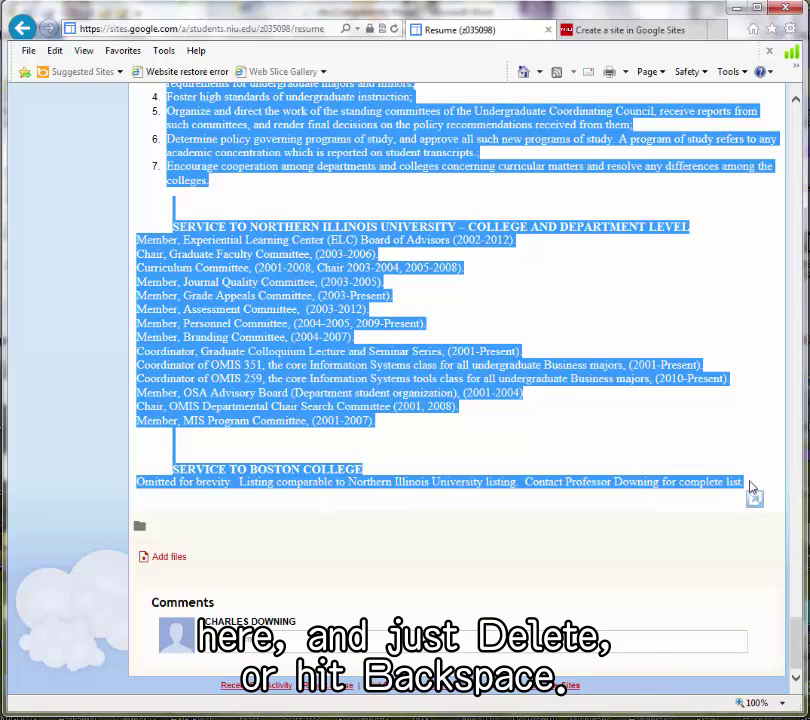
pyautogui.press('BackSpace')
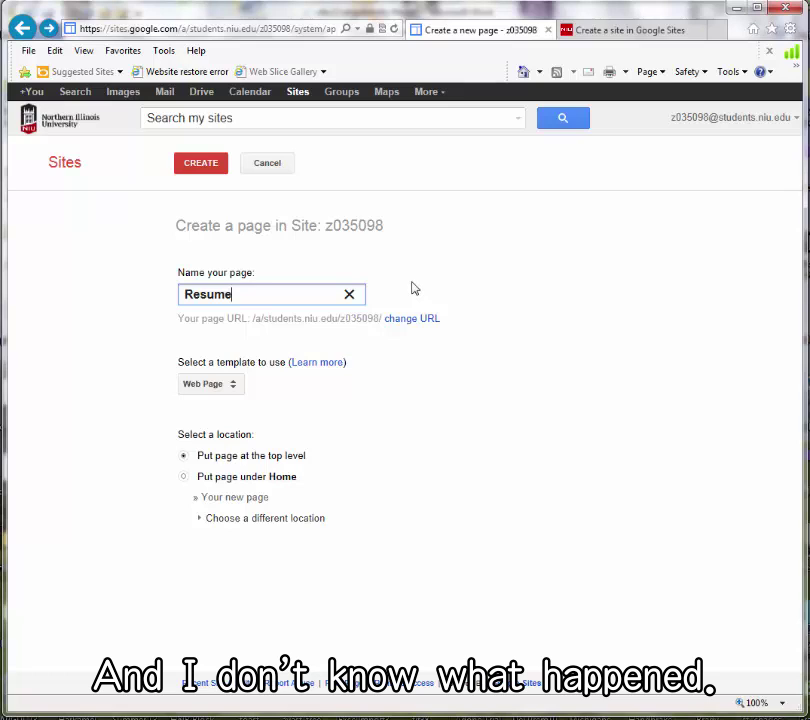
pyautogui.click(200, 163)
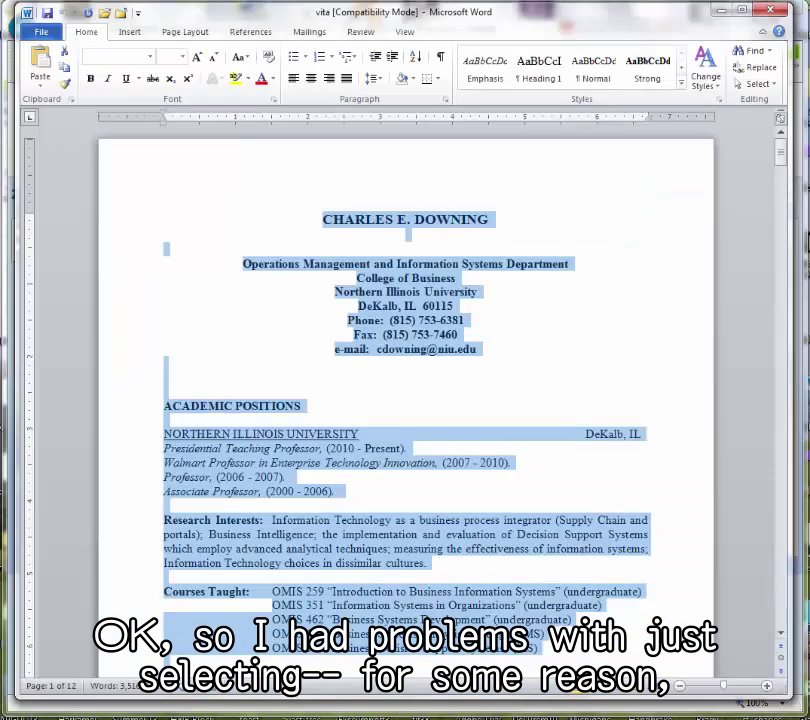
# Select the whole vita in Word with Home > Select > Select All and copy it.
pyautogui.click(298, 291)
pyautogui.click(321, 219)
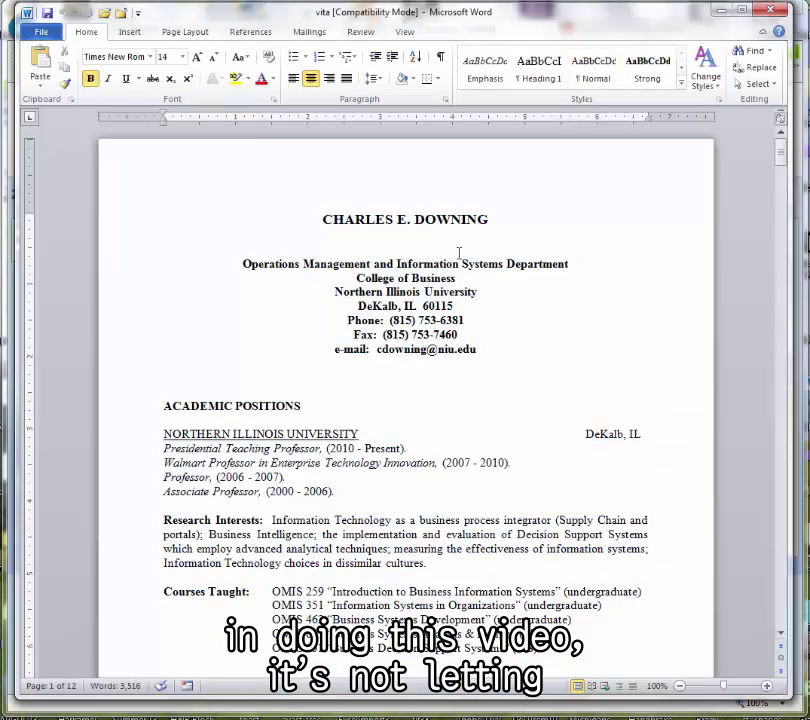
pyautogui.click(479, 352)
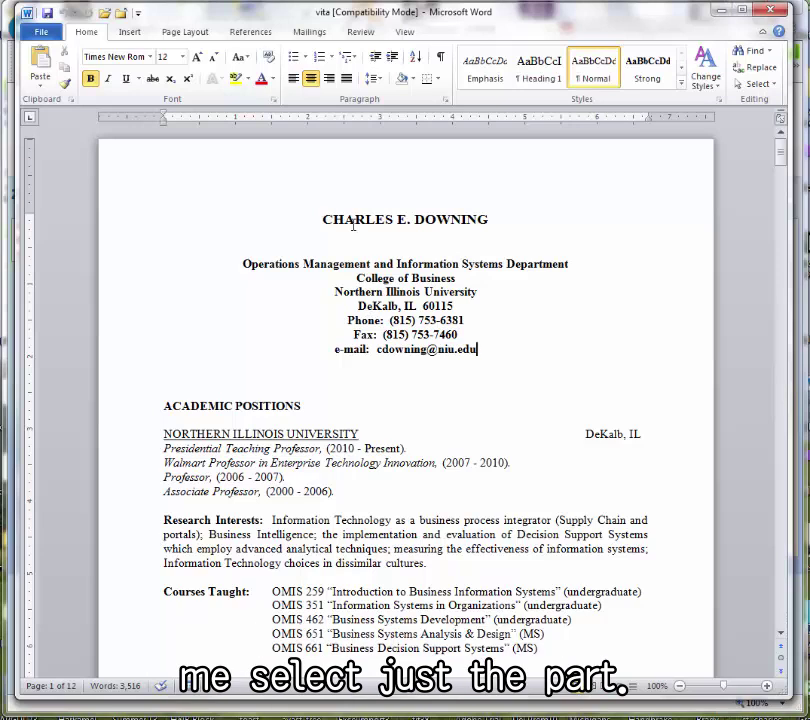
pyautogui.click(756, 84)
pyautogui.click(752, 103)
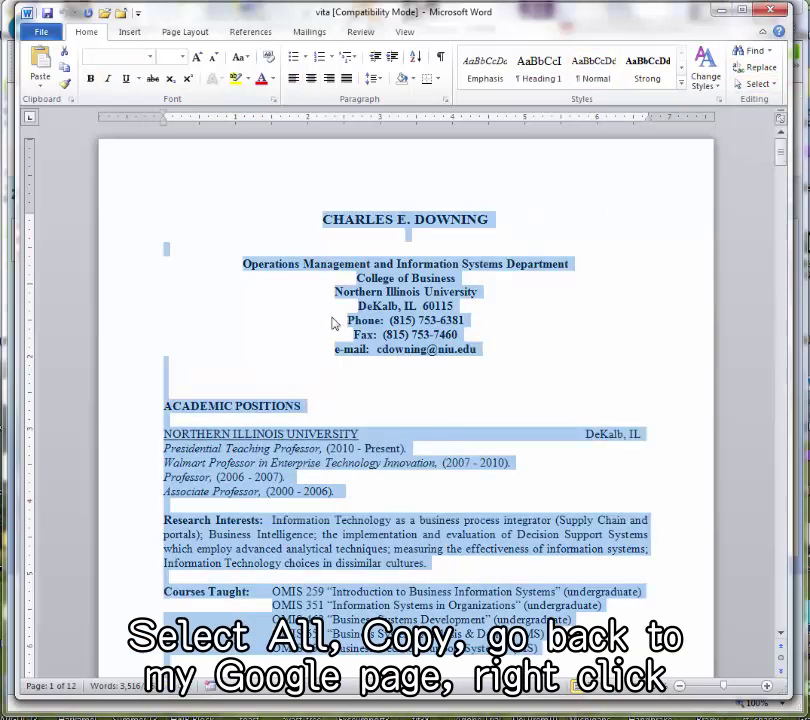
pyautogui.hotkey('ctrl', 'c')
# Paste the copied vita into the empty Resume page body.
pyautogui.hotkey('alt', 'Tab')
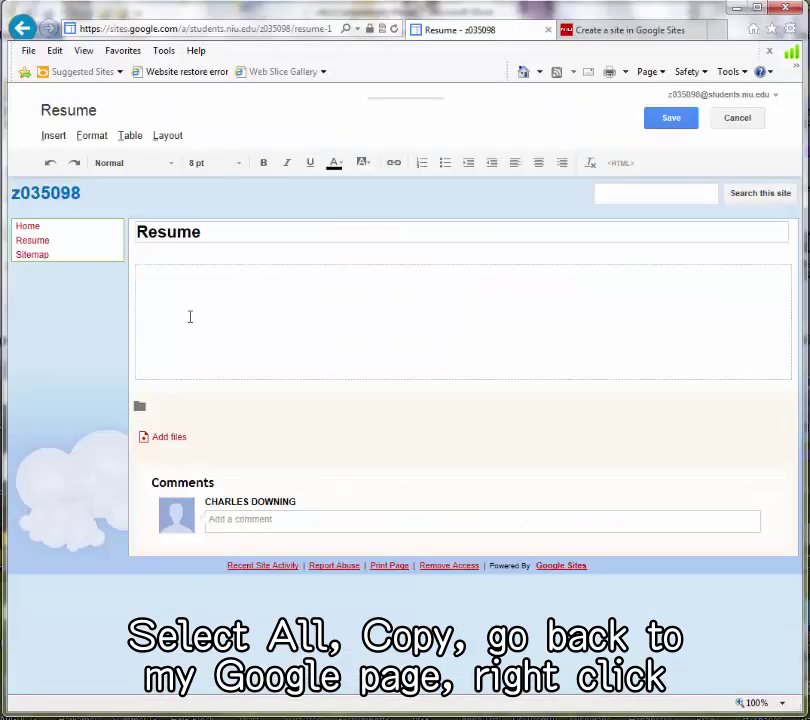
pyautogui.rightClick(196, 278)
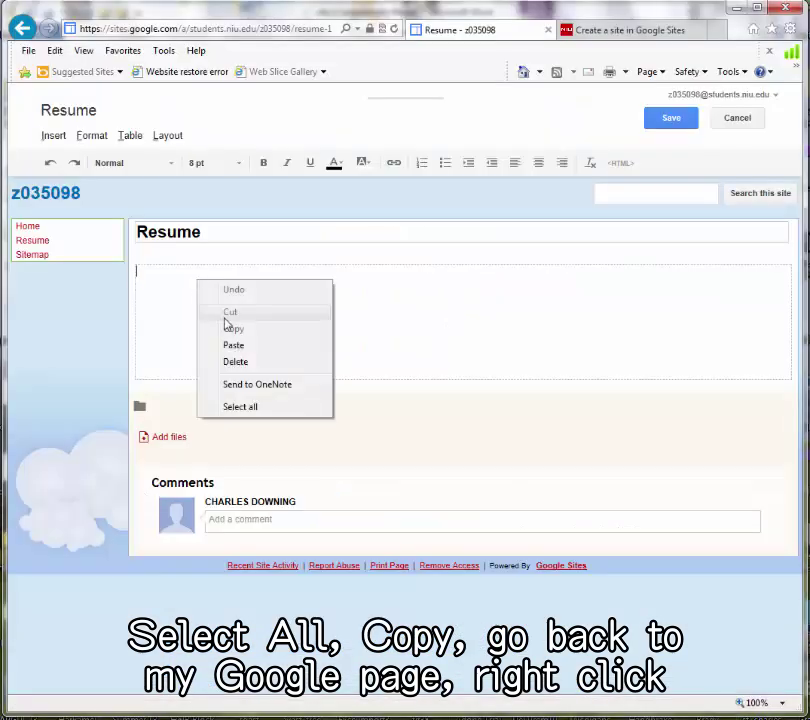
pyautogui.click(235, 344)
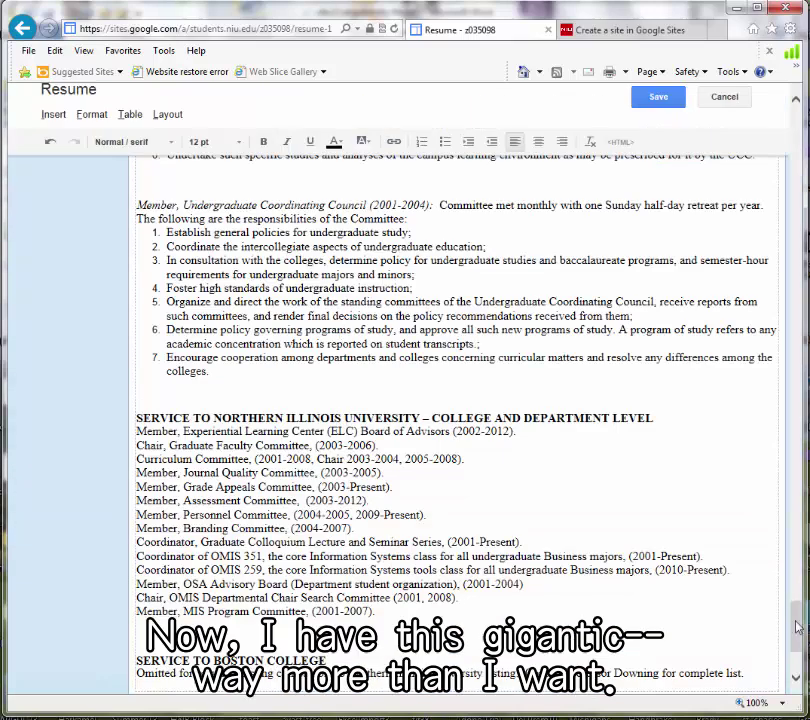
# Delete everything from REFEREED JOURNAL PUBLICATIONS to the end of the page.
pyautogui.moveTo(795, 620); pyautogui.dragTo(795, 648)
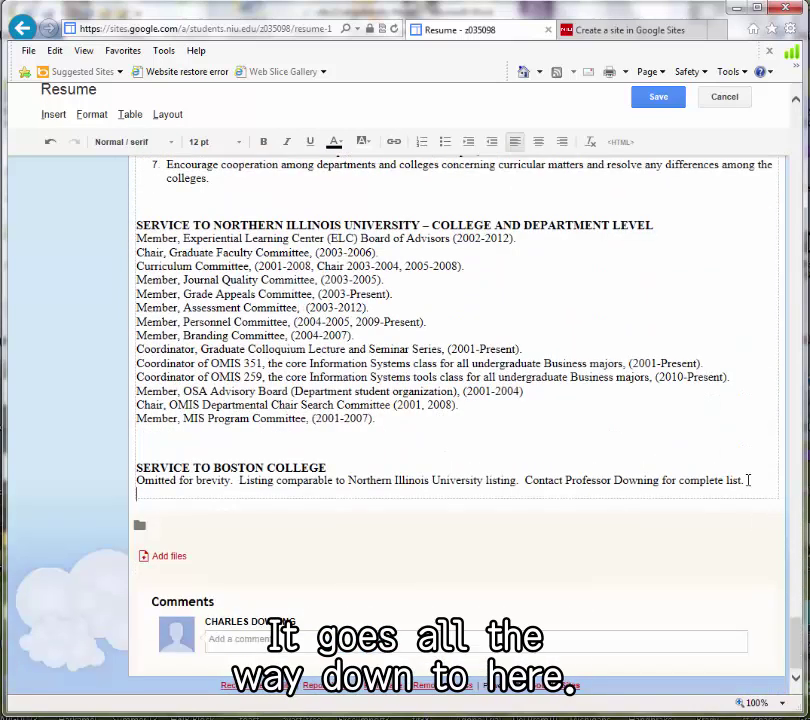
pyautogui.moveTo(745, 480); pyautogui.dragTo(355, 565)
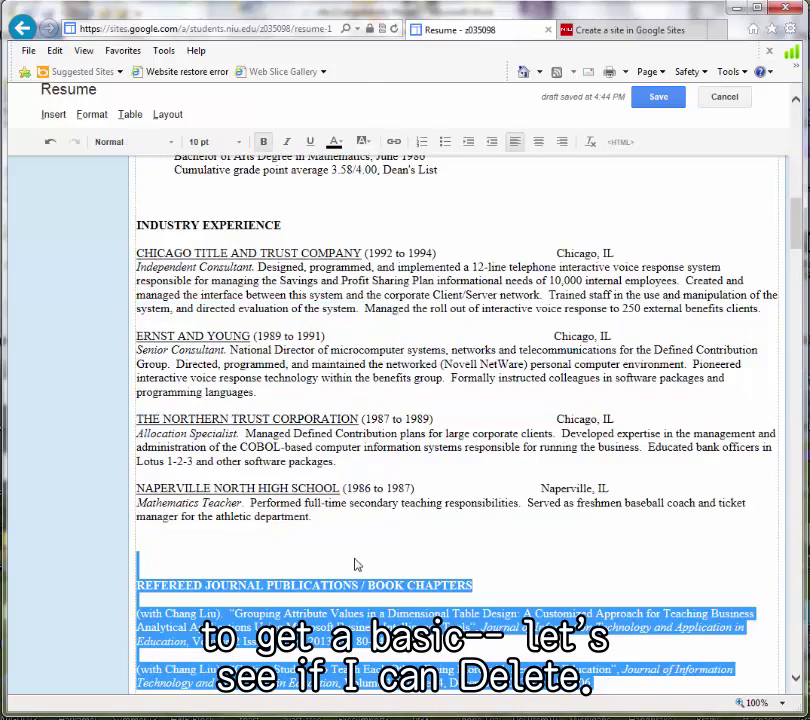
pyautogui.press('Delete')
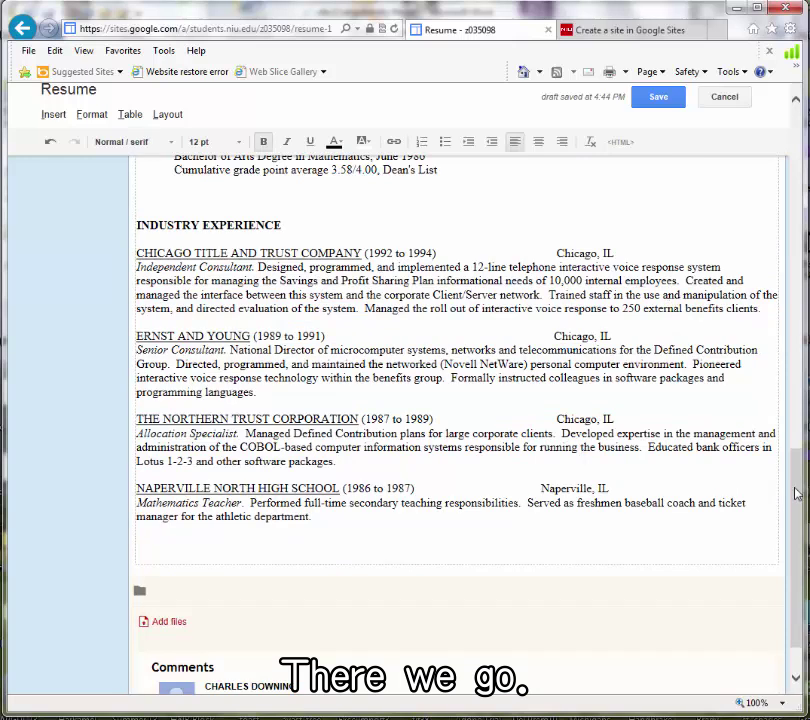
pyautogui.scroll(15, 793, 494)
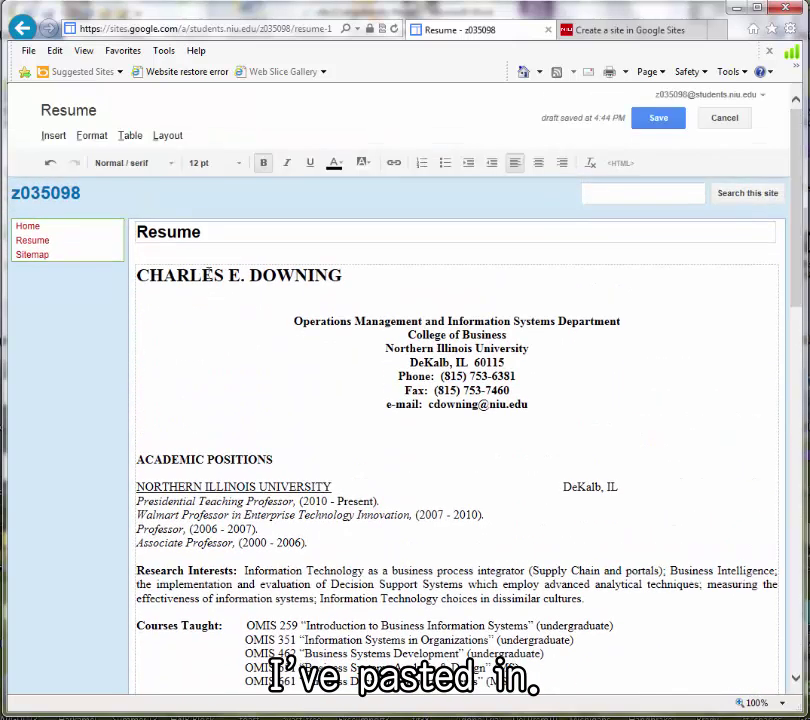
# Center-align the name heading and save the Resume page.
pyautogui.click(203, 277)
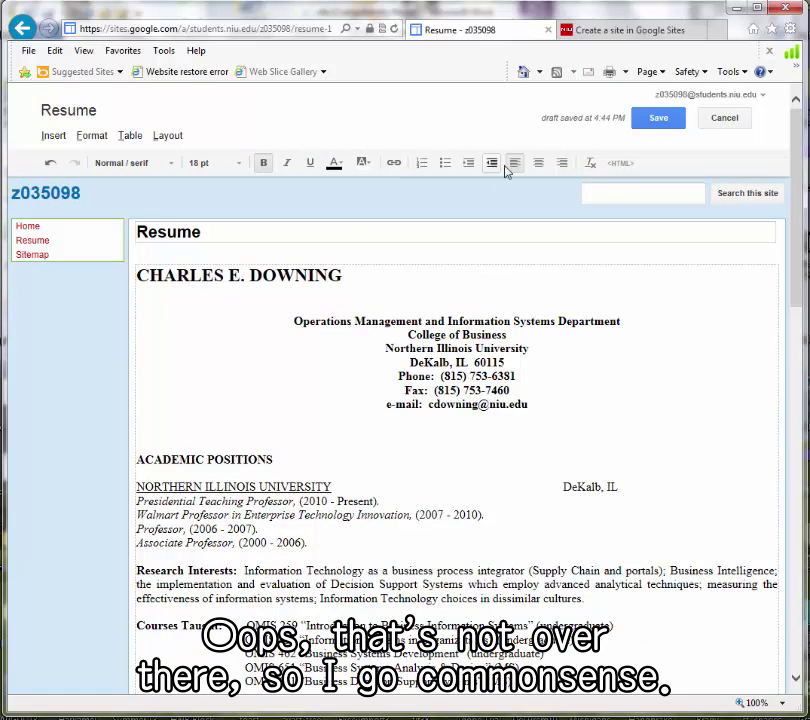
pyautogui.click(539, 164)
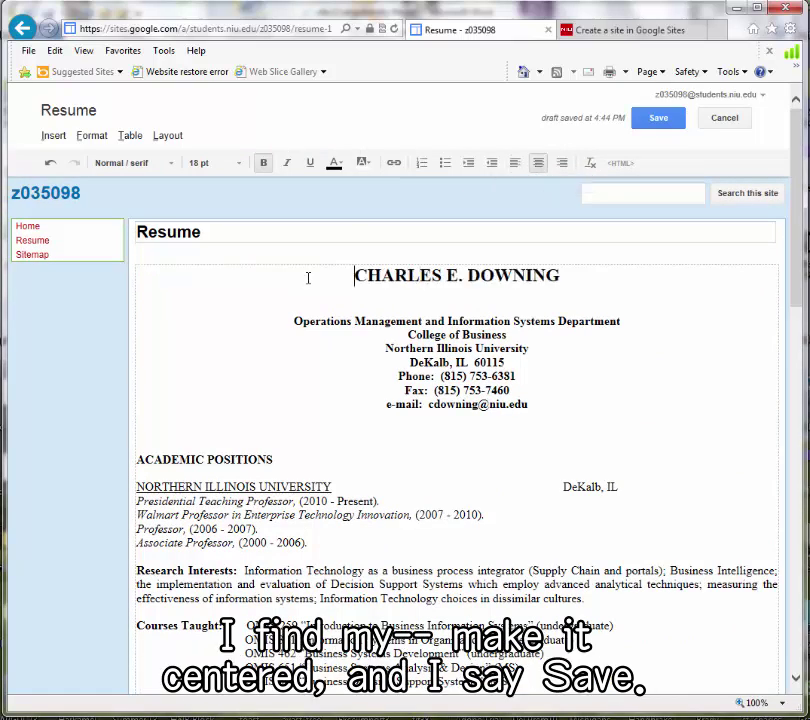
pyautogui.click(656, 118)
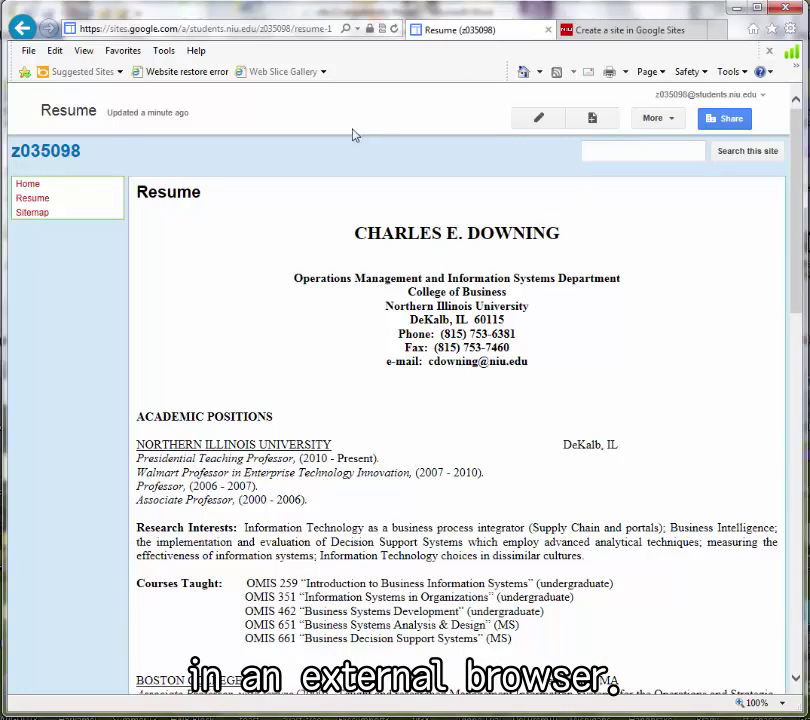
# Remove /simple-video from Chrome's address to load the site root as an outside visitor.
pyautogui.click(250, 665)
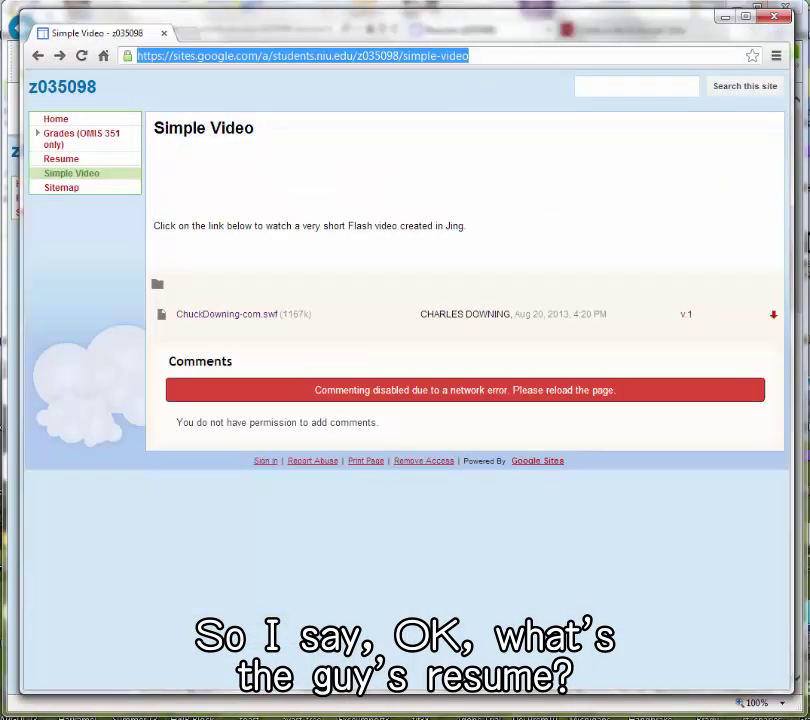
pyautogui.click(466, 57)
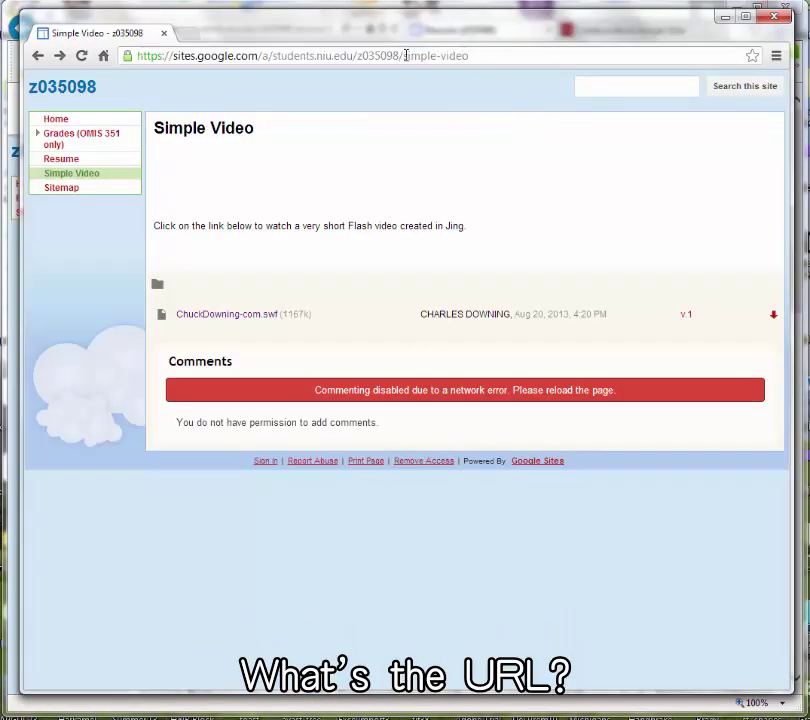
pyautogui.click(466, 54)
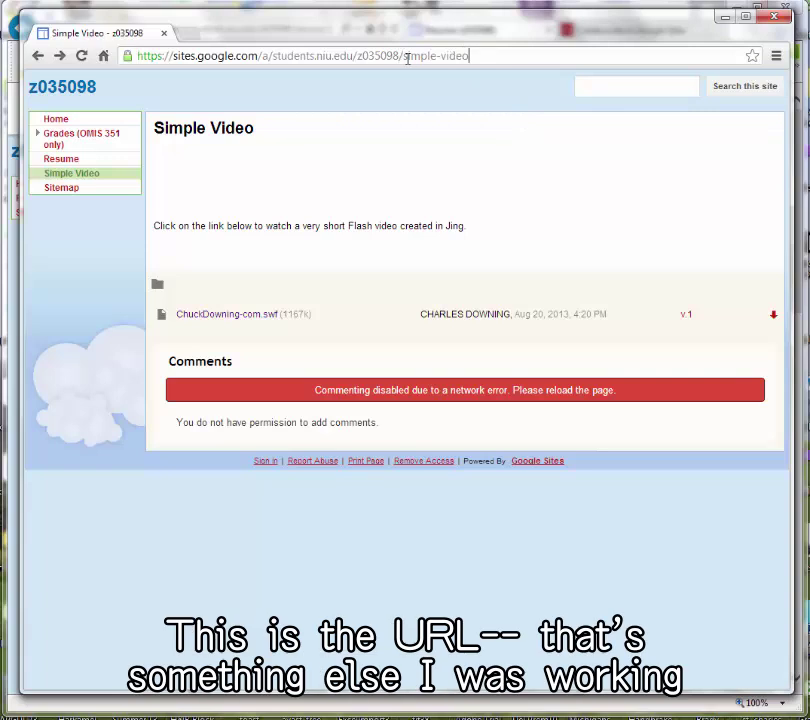
pyautogui.press('BackSpace')
pyautogui.press('BackSpace')
pyautogui.press('BackSpace')
pyautogui.press('BackSpace')
pyautogui.press('BackSpace')
pyautogui.press('BackSpace')
pyautogui.press('BackSpace')
pyautogui.press('BackSpace')
pyautogui.press('BackSpace')
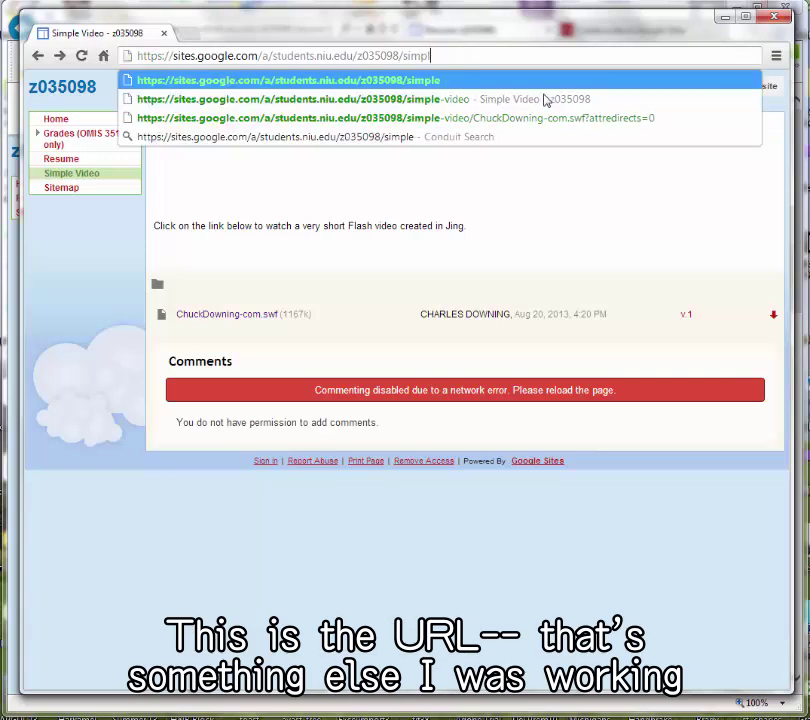
pyautogui.press('BackSpace')
pyautogui.press('BackSpace')
pyautogui.press('BackSpace')
pyautogui.press('BackSpace')
pyautogui.press('Return')
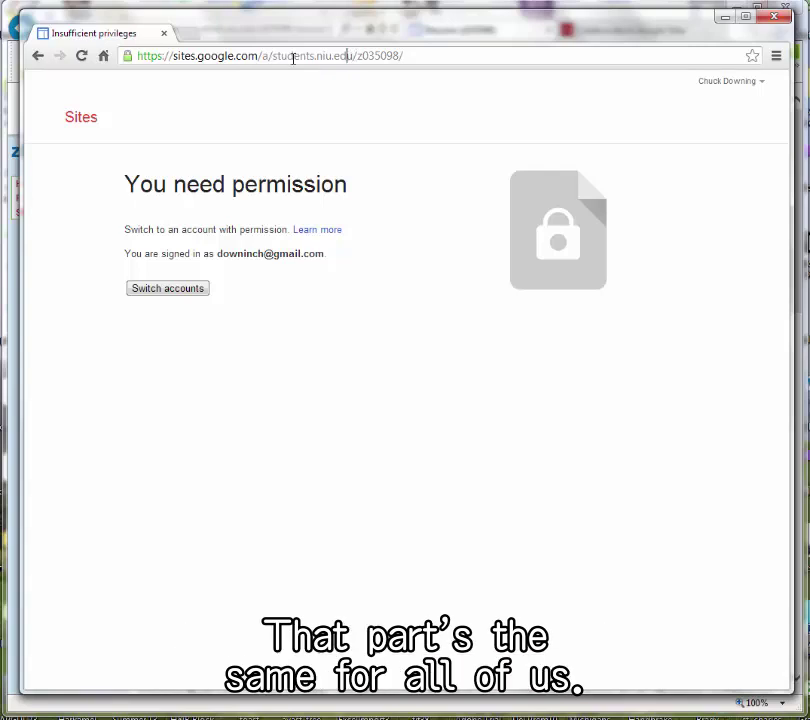
pyautogui.click(418, 57)
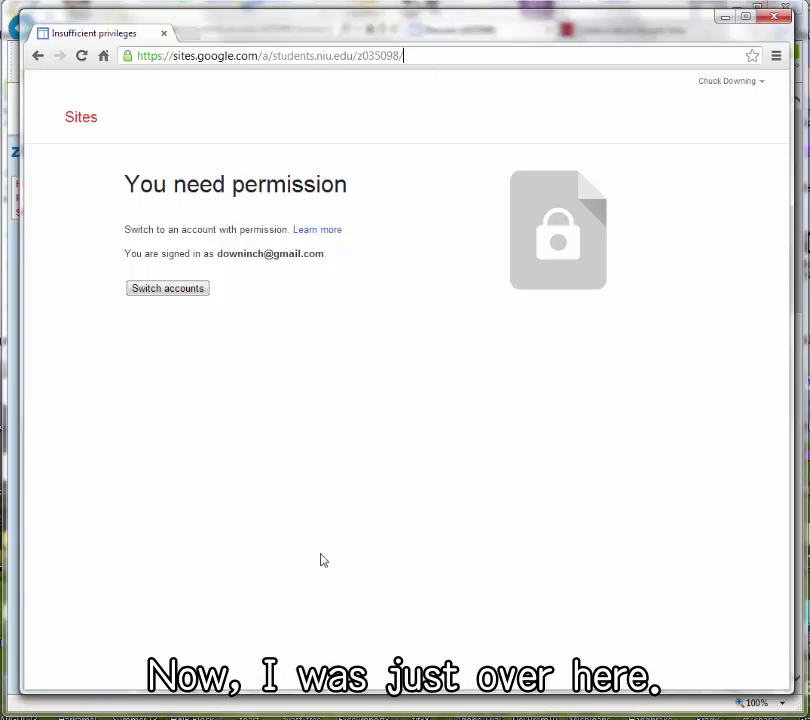
# Visit Home and Resume in the signed-in site, checking Chrome's permission error in between.
pyautogui.hotkey('alt', 'Tab')
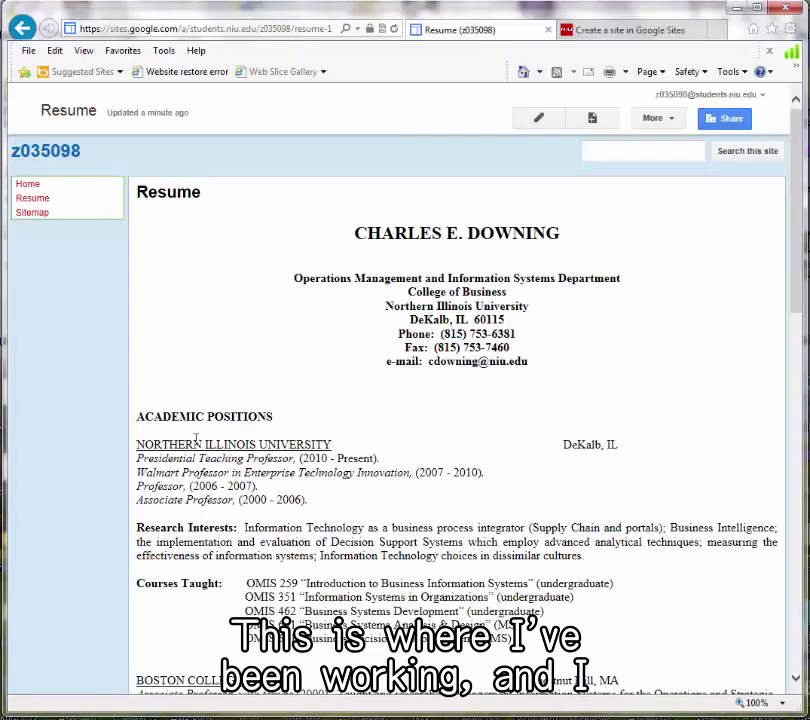
pyautogui.click(28, 186)
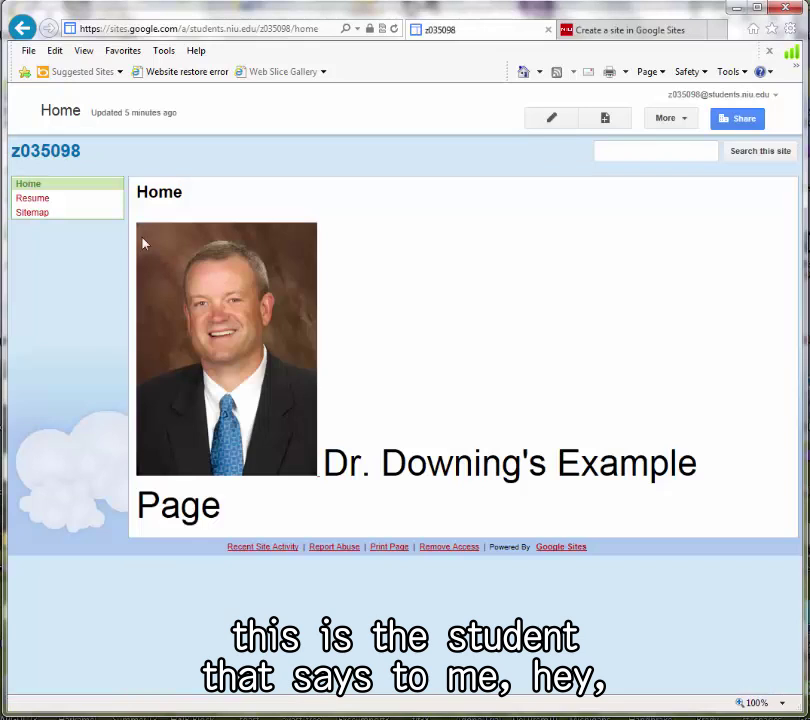
pyautogui.click(33, 199)
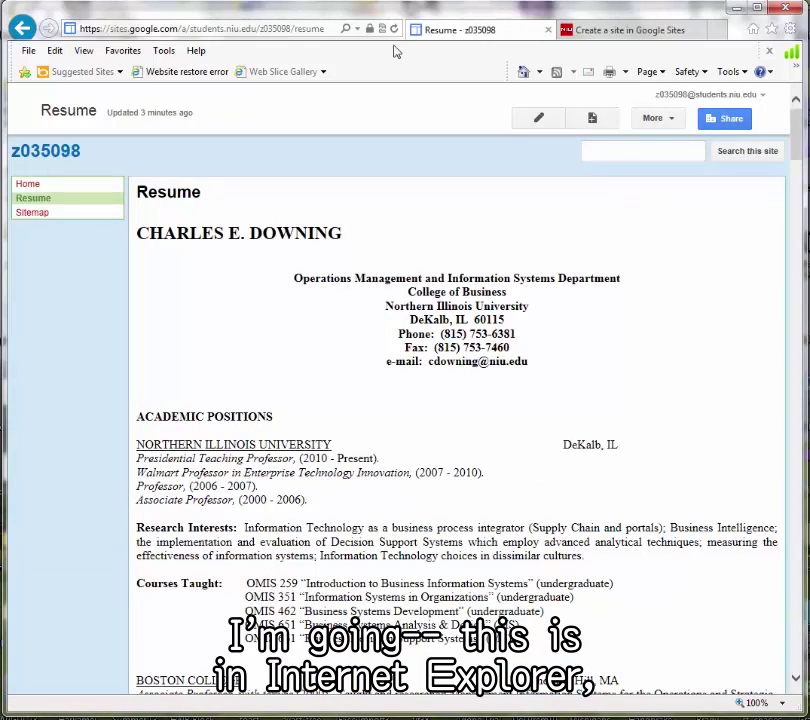
pyautogui.hotkey('alt', 'Tab')
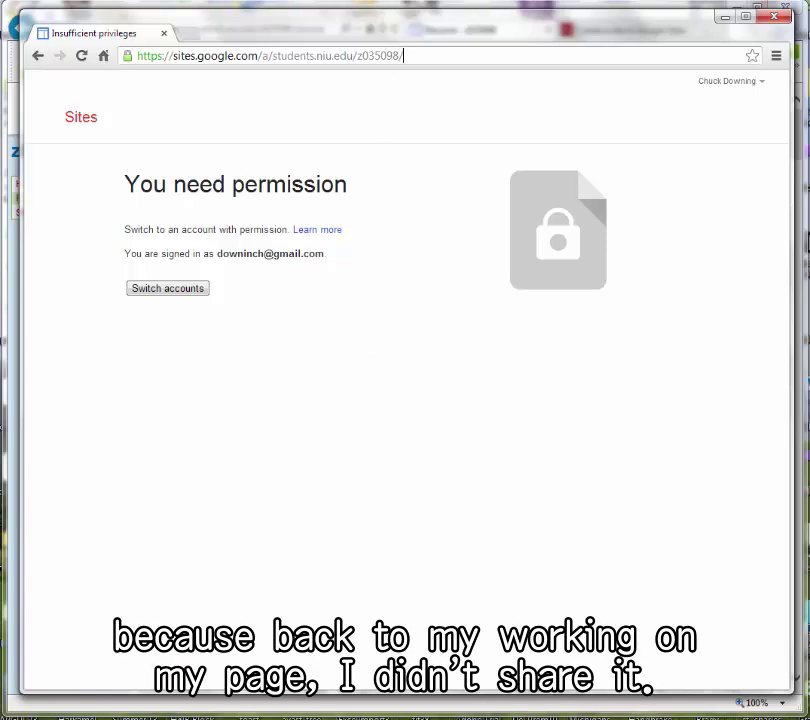
pyautogui.hotkey('alt', 'Tab')
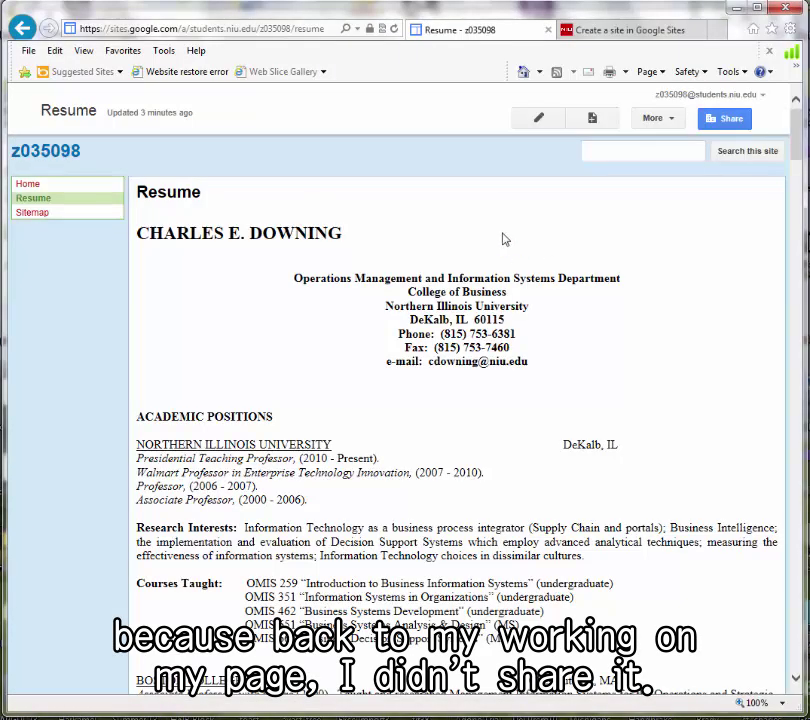
# Change the site's sharing visibility to Public on the web and save it.
pyautogui.click(724, 120)
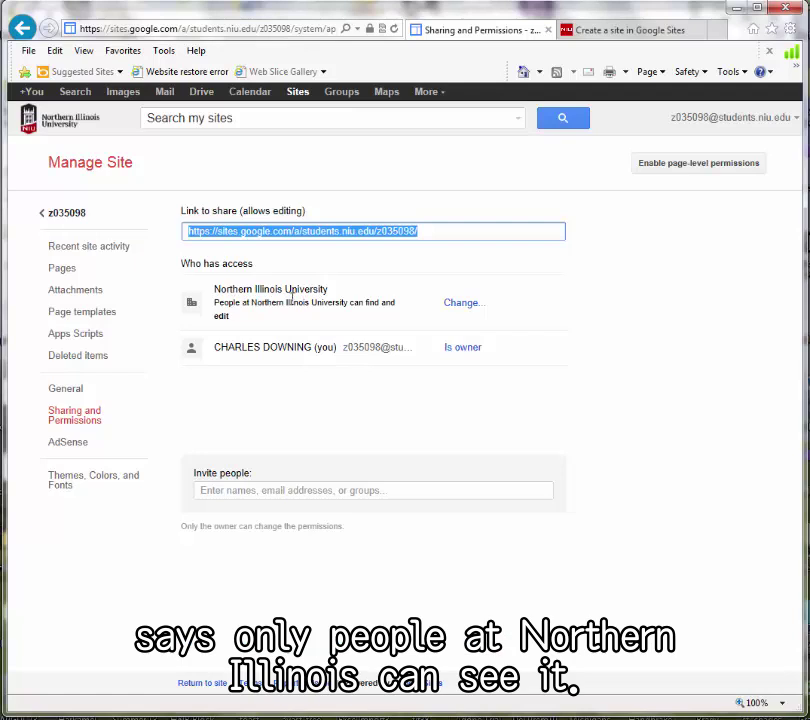
pyautogui.click(463, 304)
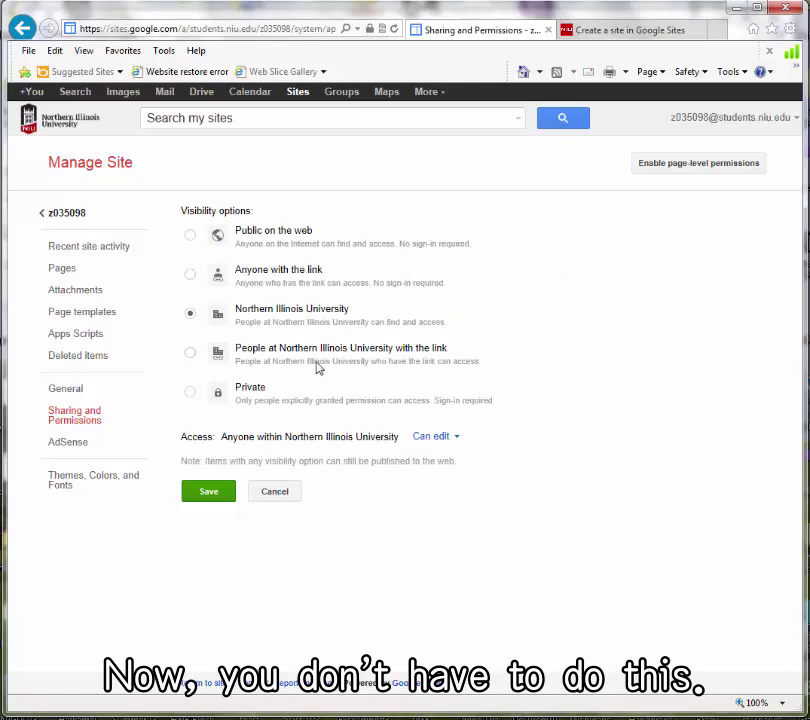
pyautogui.click(191, 237)
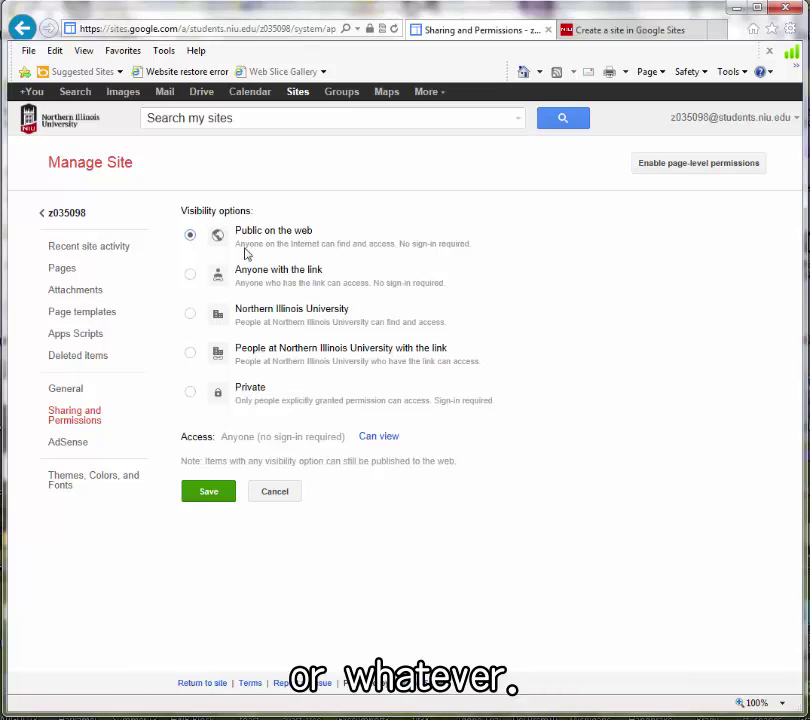
pyautogui.click(212, 490)
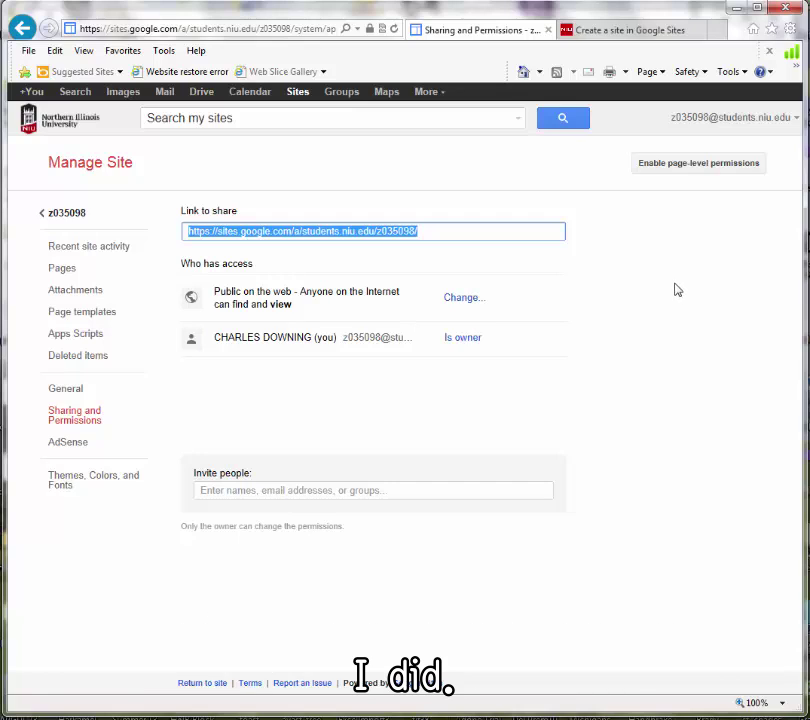
pyautogui.click(68, 214)
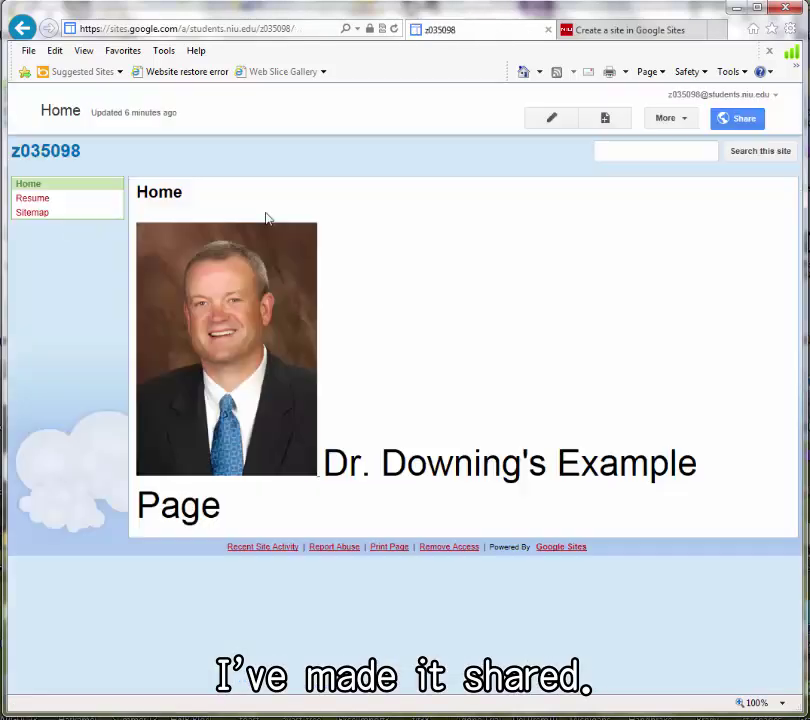
# Open the Resume page from the sidebar and switch it into edit mode.
pyautogui.click(43, 203)
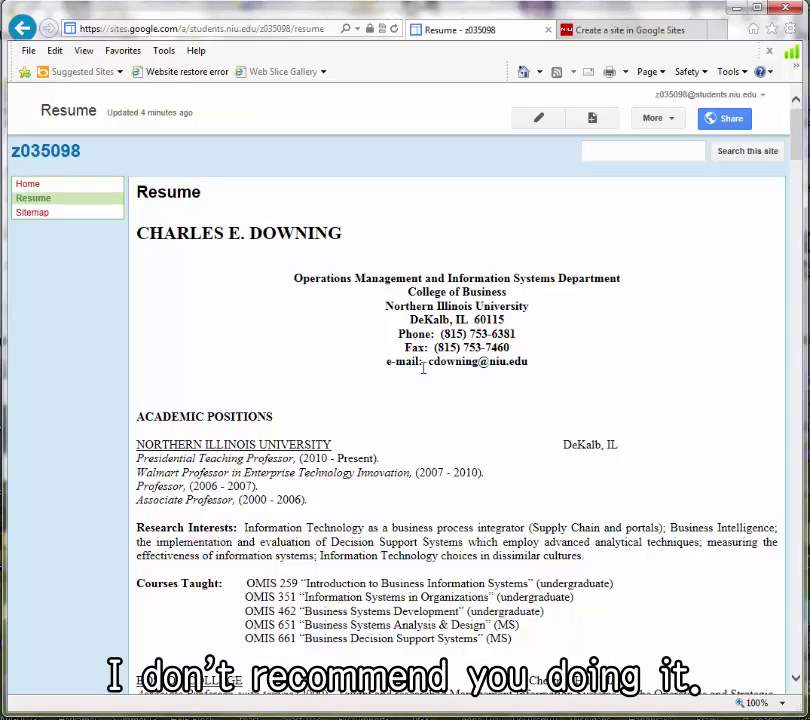
pyautogui.click(537, 120)
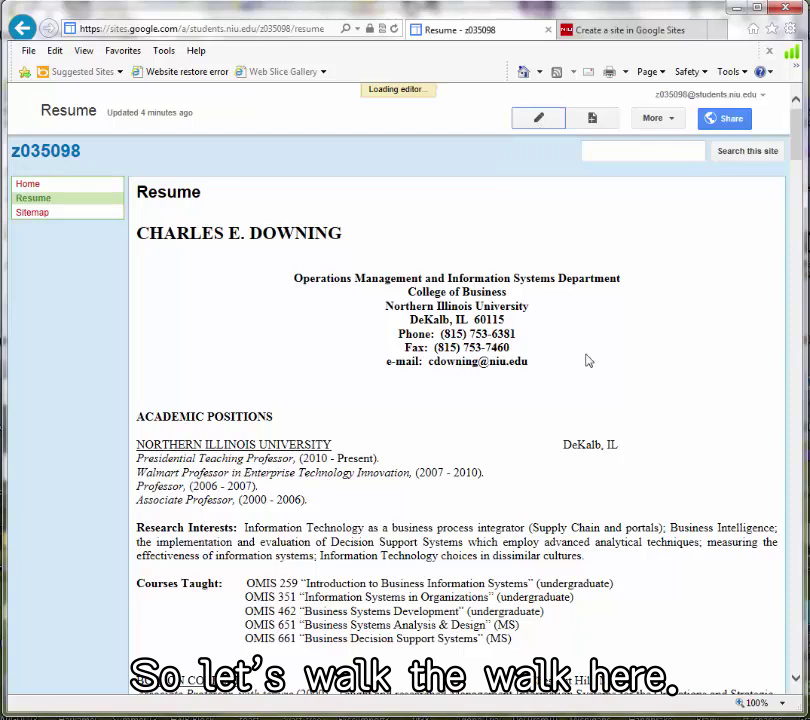
# Delete the Phone line and the e-mail line from the resume header, then save.
pyautogui.moveTo(401, 201); pyautogui.dragTo(517, 204)
pyautogui.press('Delete')
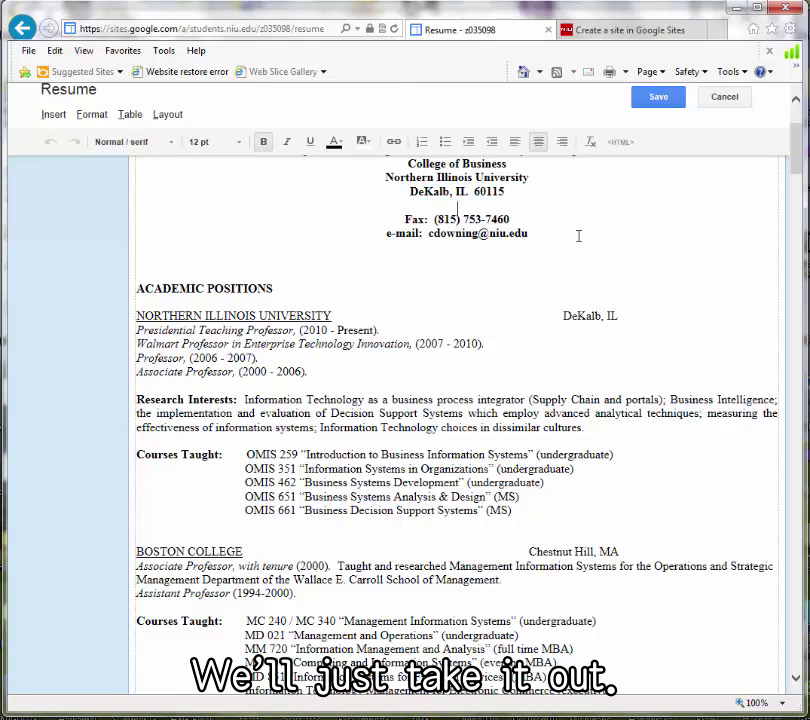
pyautogui.moveTo(383, 232); pyautogui.dragTo(542, 233)
pyautogui.press('Delete')
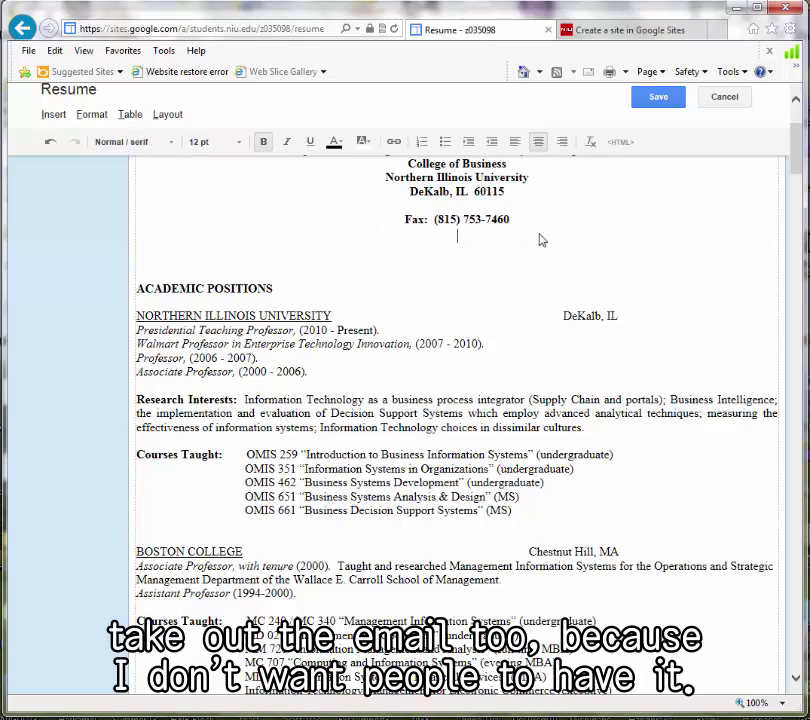
pyautogui.click(662, 98)
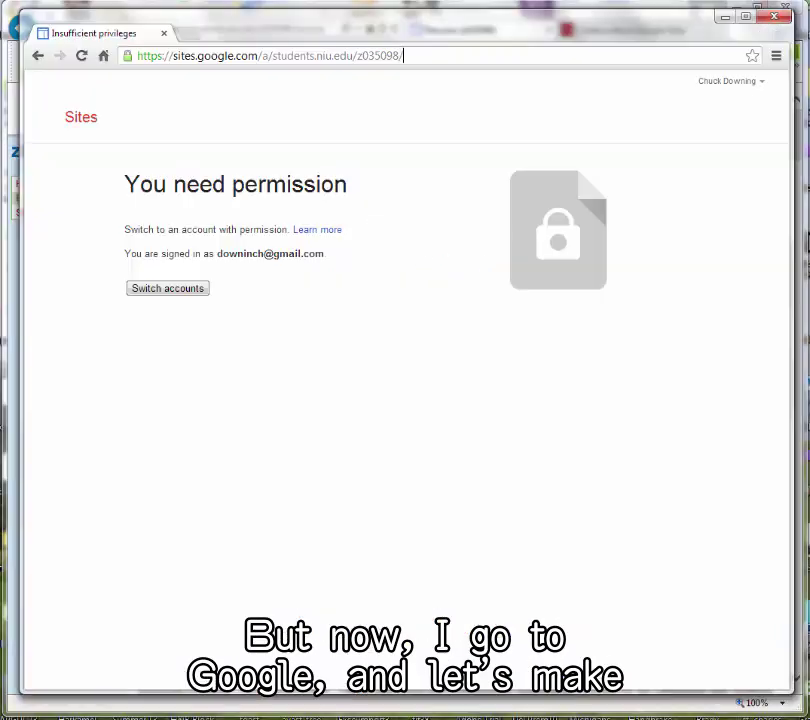
# Reload the public site in Chrome, widen the window, and open its Resume page.
pyautogui.click(81, 55)
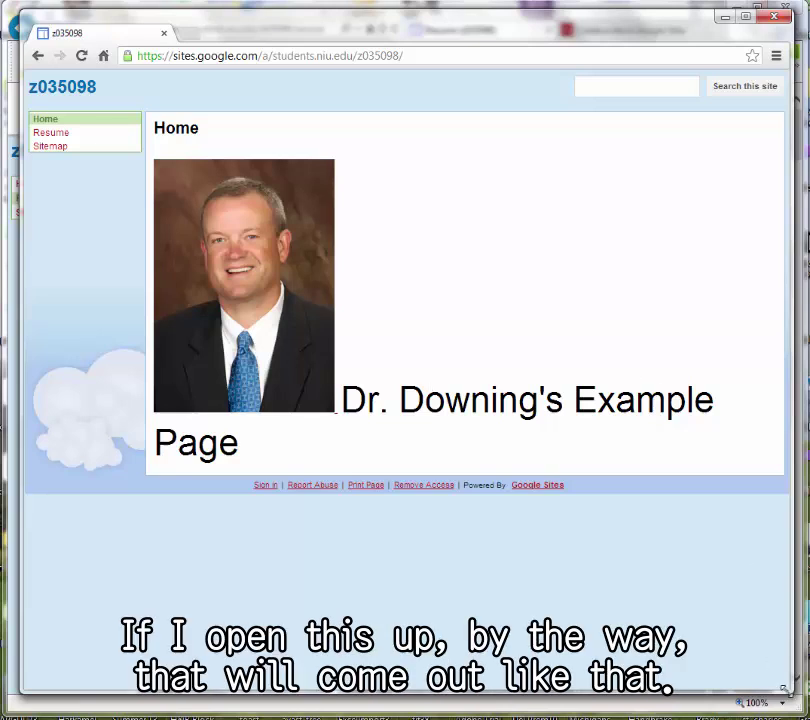
pyautogui.moveTo(795, 560)
pyautogui.mouseDown()
pyautogui.moveTo(809, 560)
pyautogui.moveTo(799, 560)
pyautogui.mouseUp()
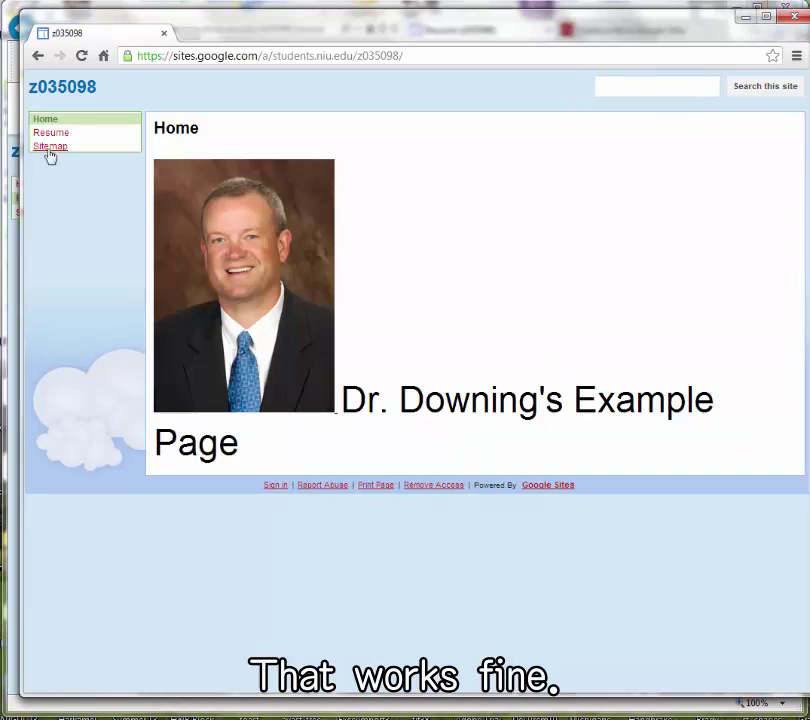
pyautogui.click(51, 133)
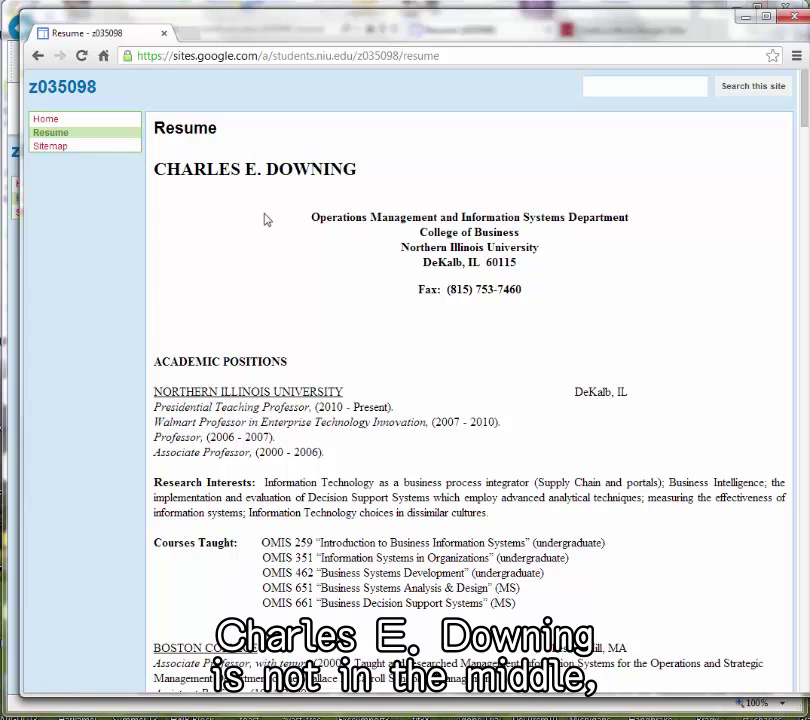
pyautogui.hotkey('alt', 'Tab')
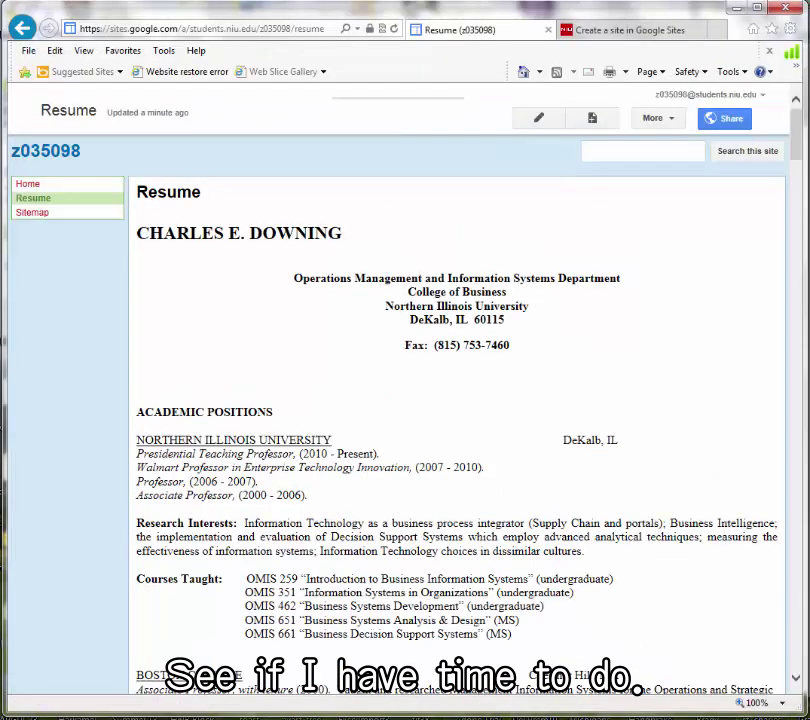
# Center-align the resume's name heading, save the Resume page, and refresh the public Chrome view to verify.
pyautogui.click(538, 118)
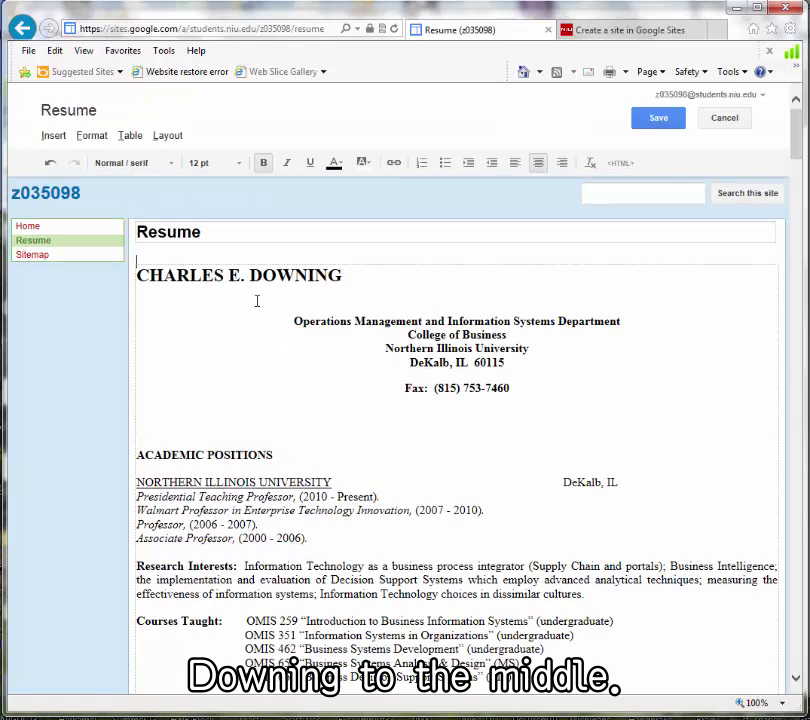
pyautogui.click(538, 162)
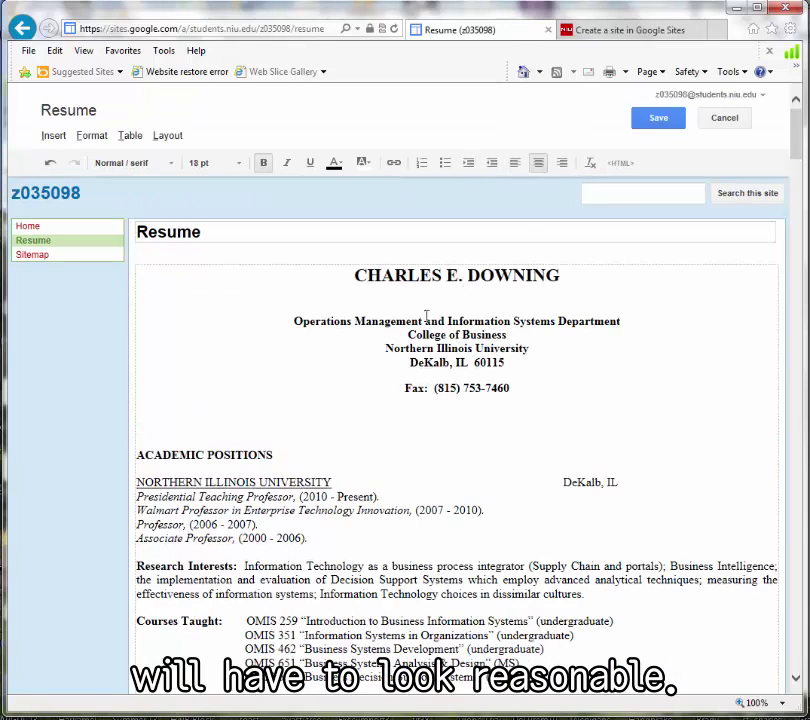
pyautogui.click(658, 117)
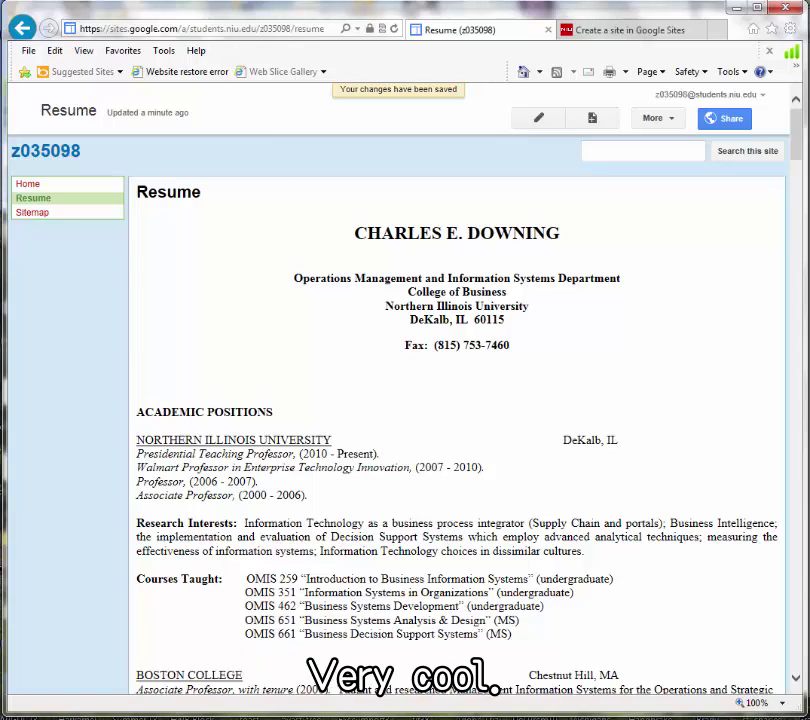
pyautogui.hotkey('alt', 'Tab')
pyautogui.click(81, 55)
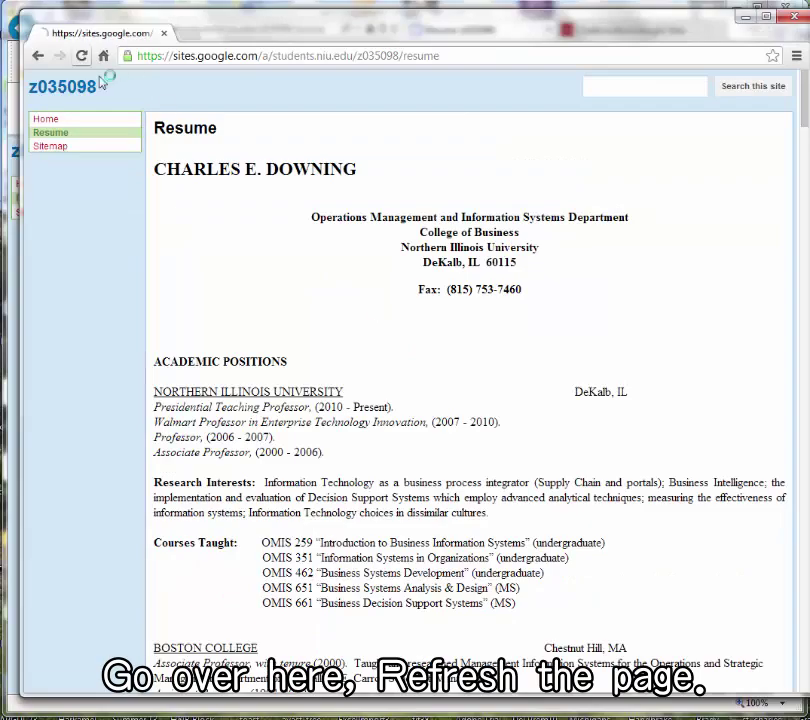